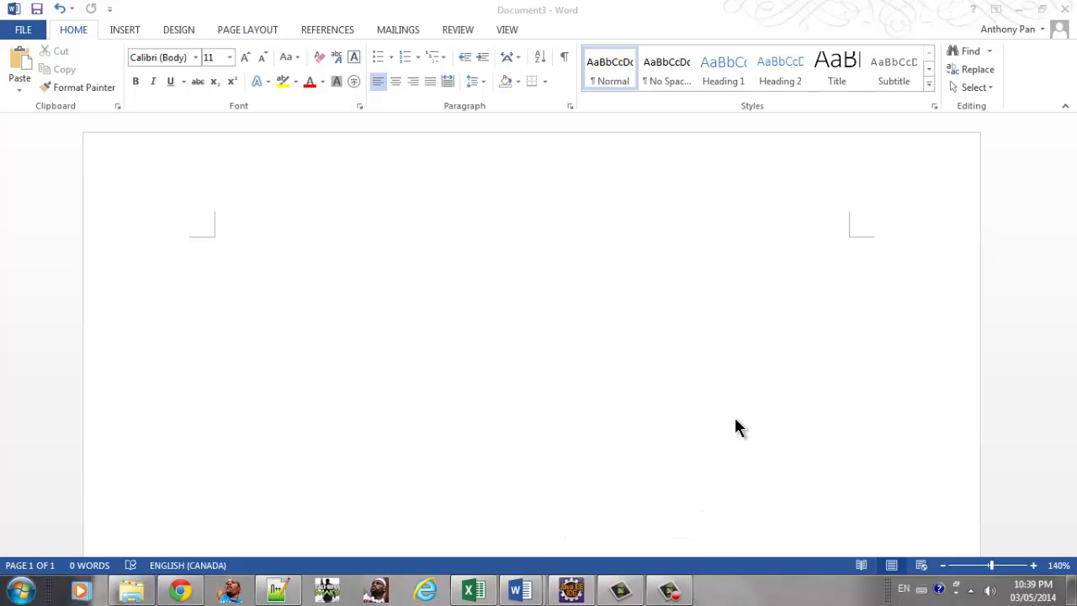
Type 'Je suis hereux' and insert the missing 'u' so it reads 'Je suis heureux'.
click(272, 279)
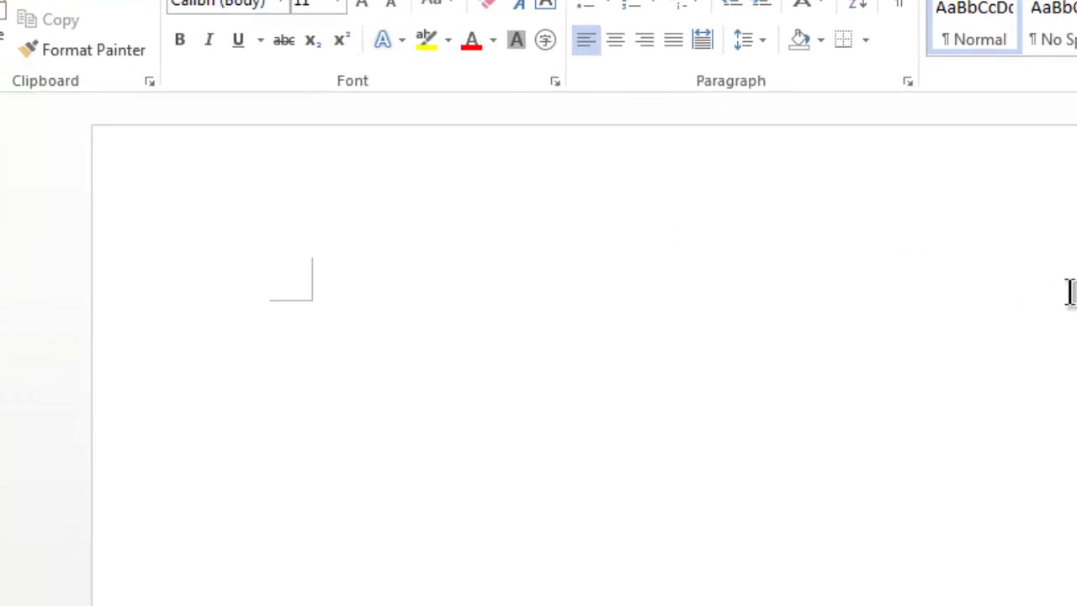
text(Je suis h)
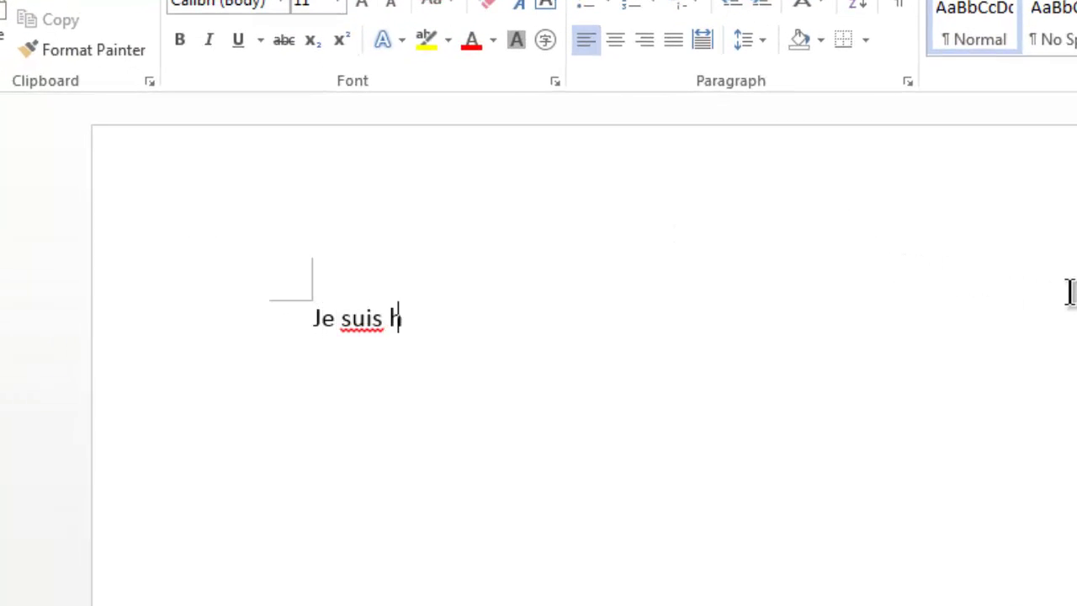
text(ereux)
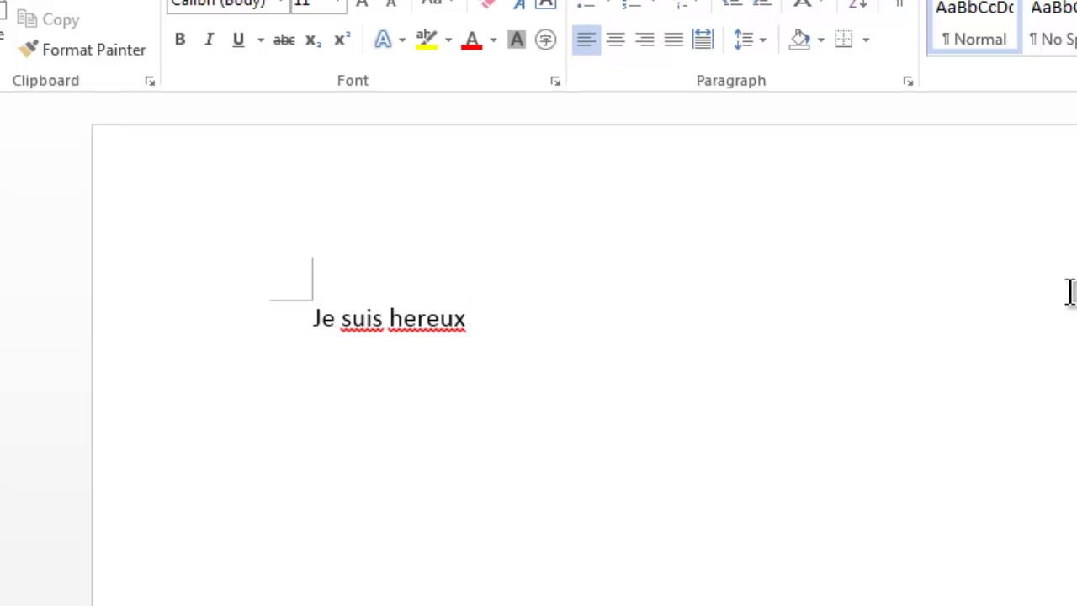
click(418, 319)
text(u)
key(End)
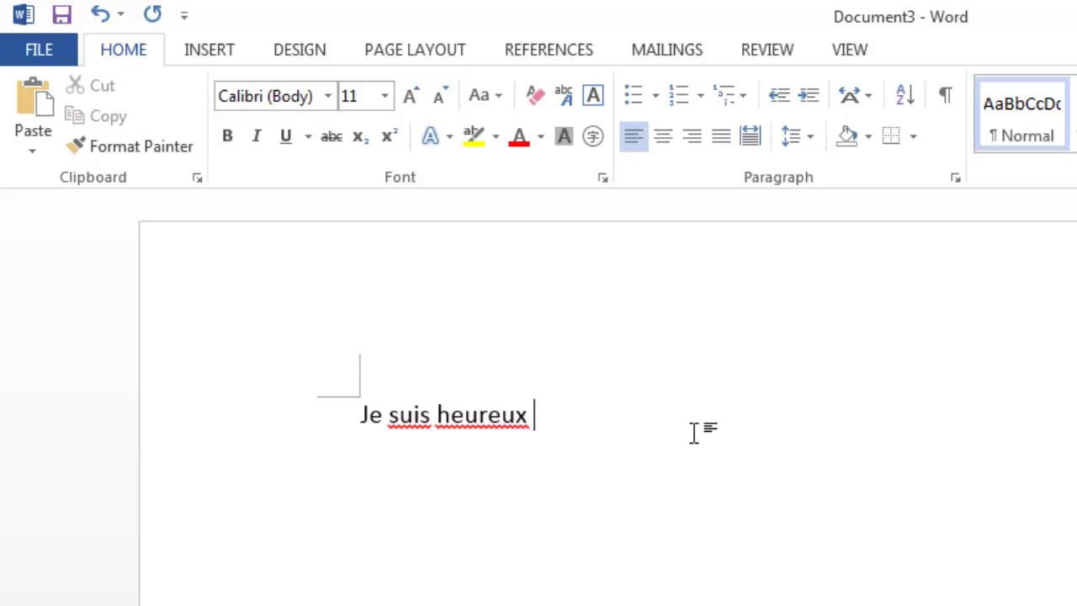
Set the proofing language of the sentence 'Je suis heureux' to French (Canada).
drag(589, 419, 364, 443)
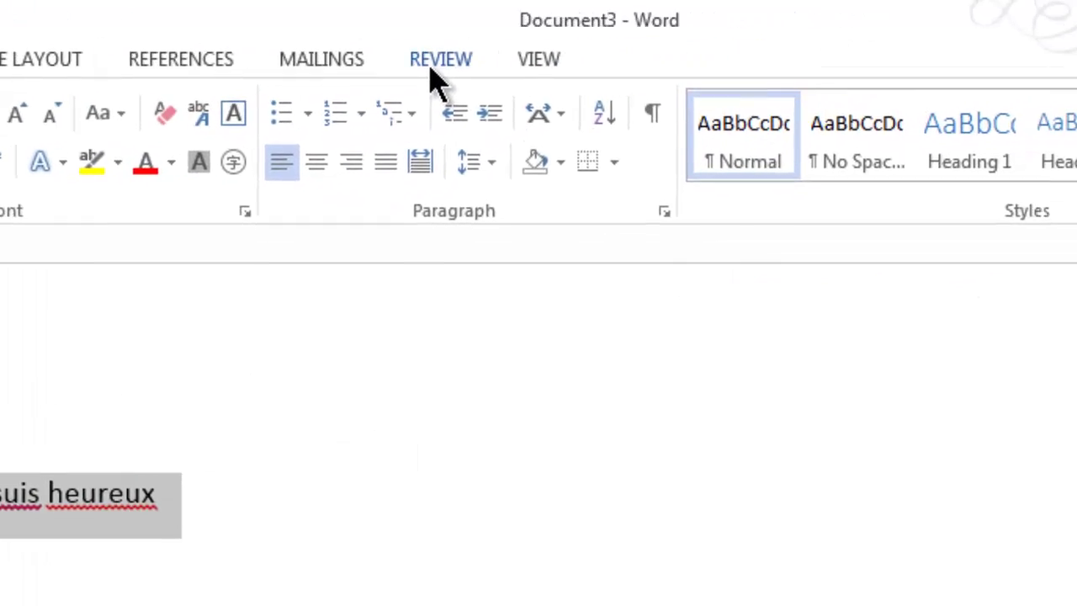
click(756, 53)
click(169, 169)
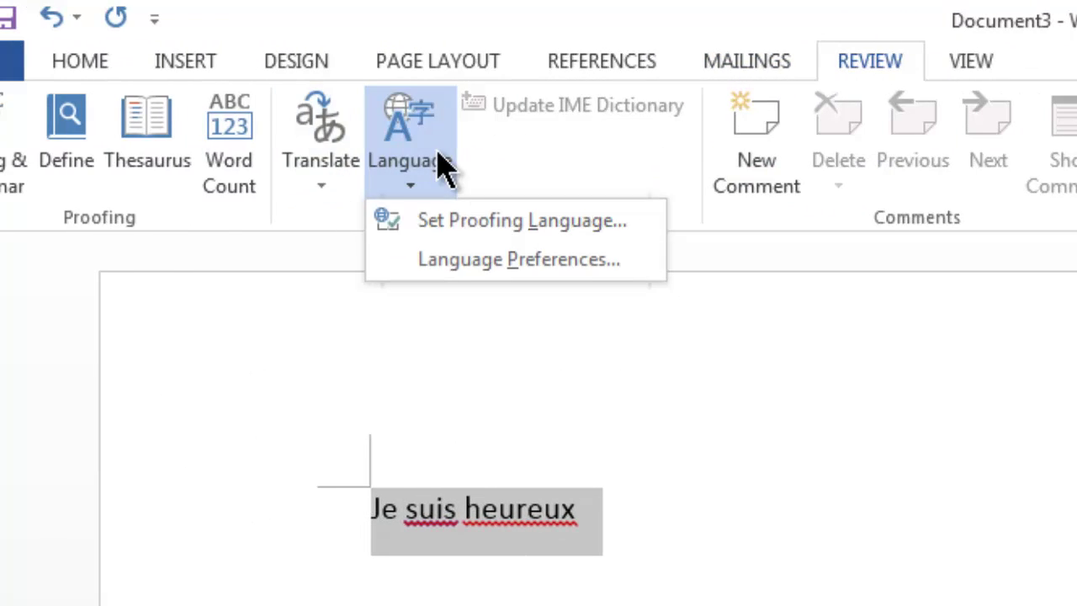
click(227, 220)
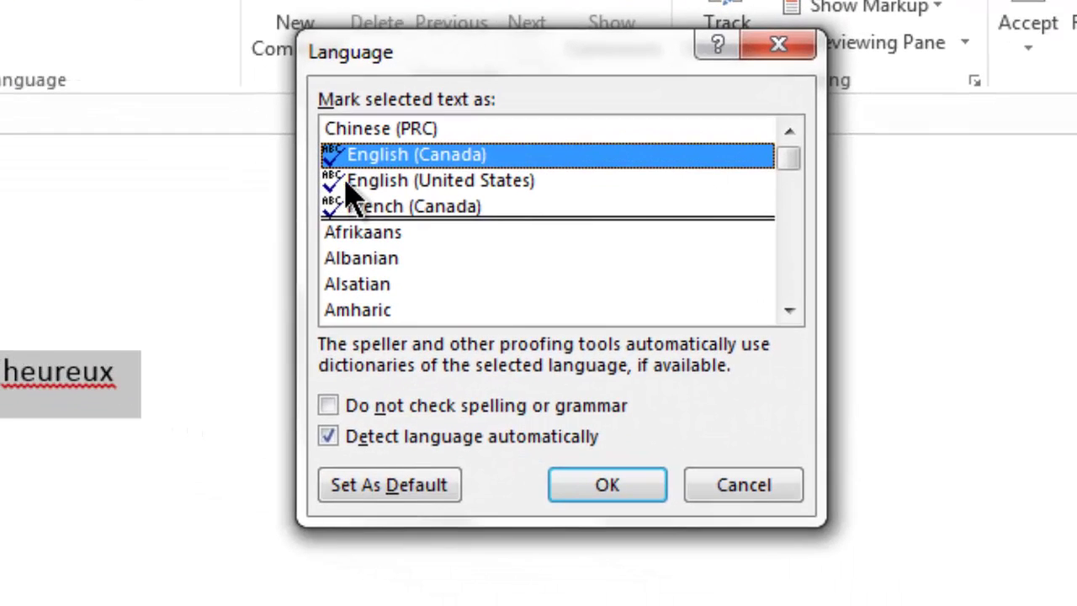
click(419, 207)
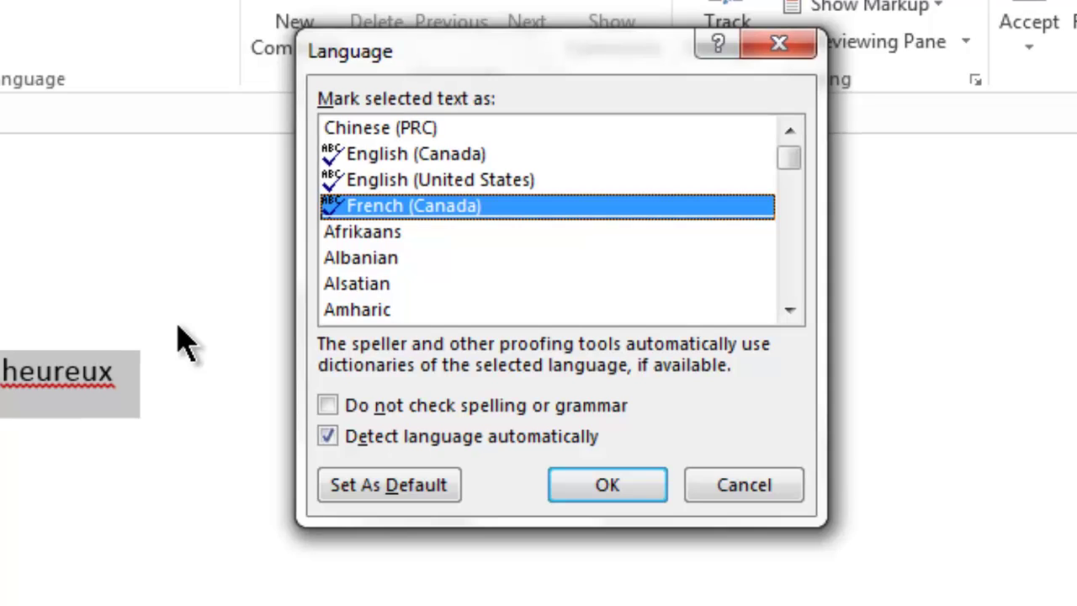
click(608, 486)
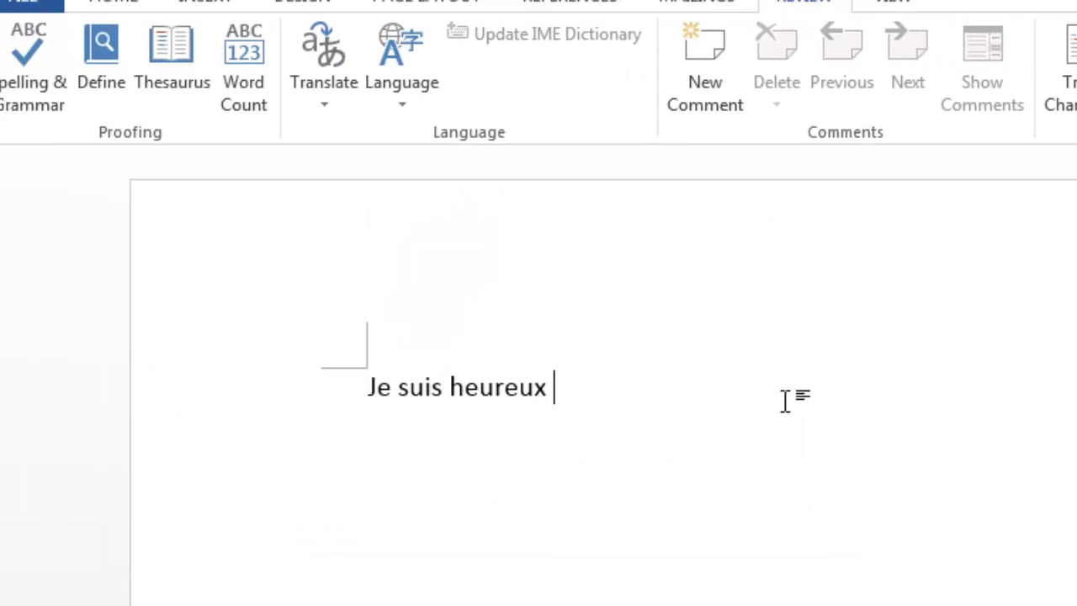
Add 'J`aime pomme' as a second line, then select all the document text.
text(Je )
text(suis)
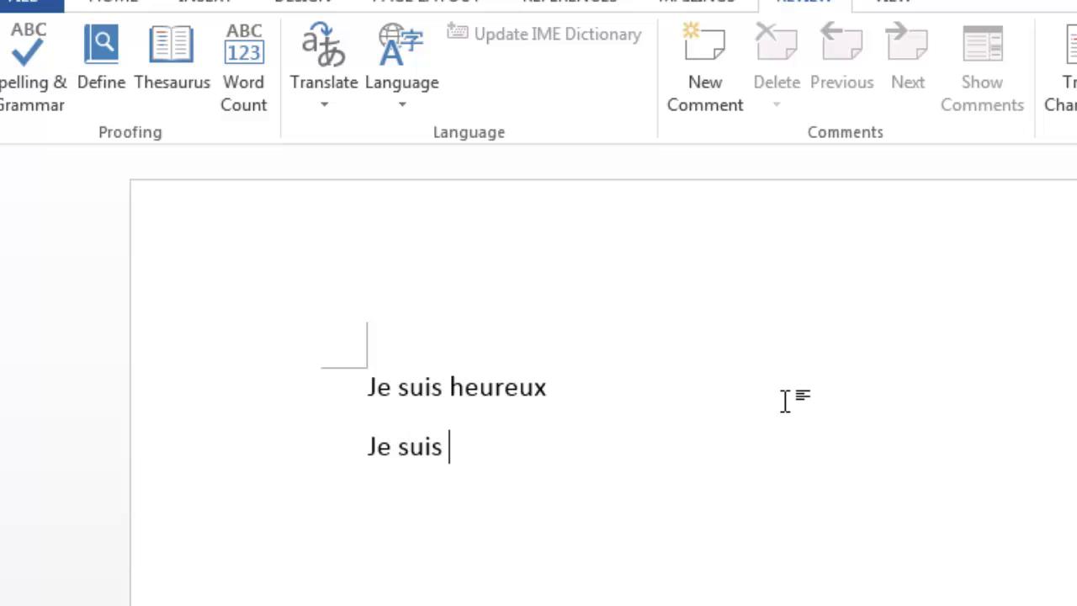
key(BackSpace)
key(BackSpace)
key(BackSpace)
key(BackSpace)
key(BackSpace)
key(BackSpace)
key(BackSpace)
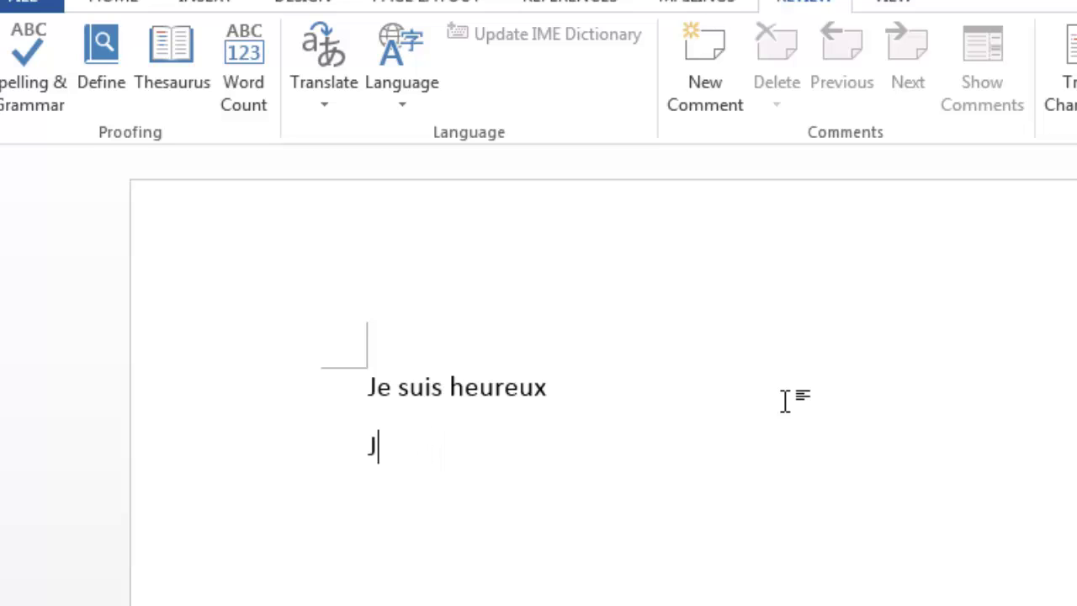
text('aime )
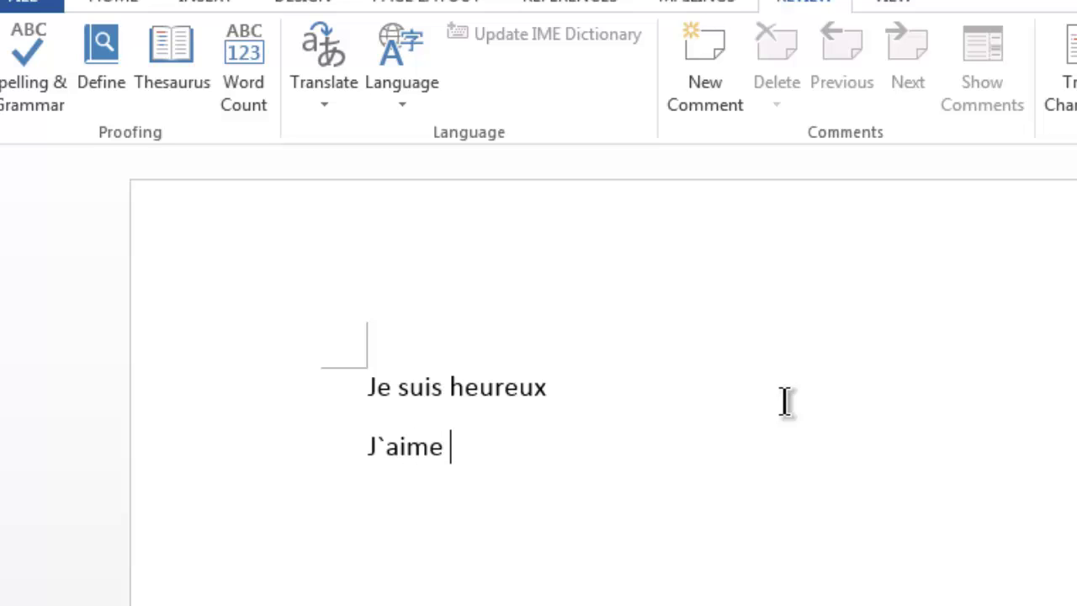
text(pomme)
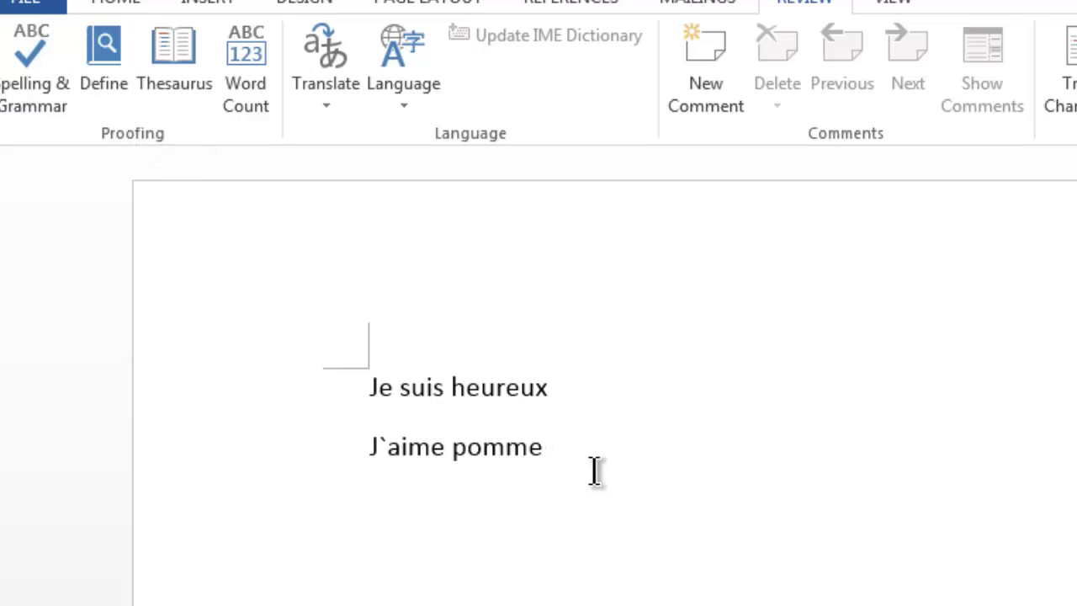
key(ctrl+a)
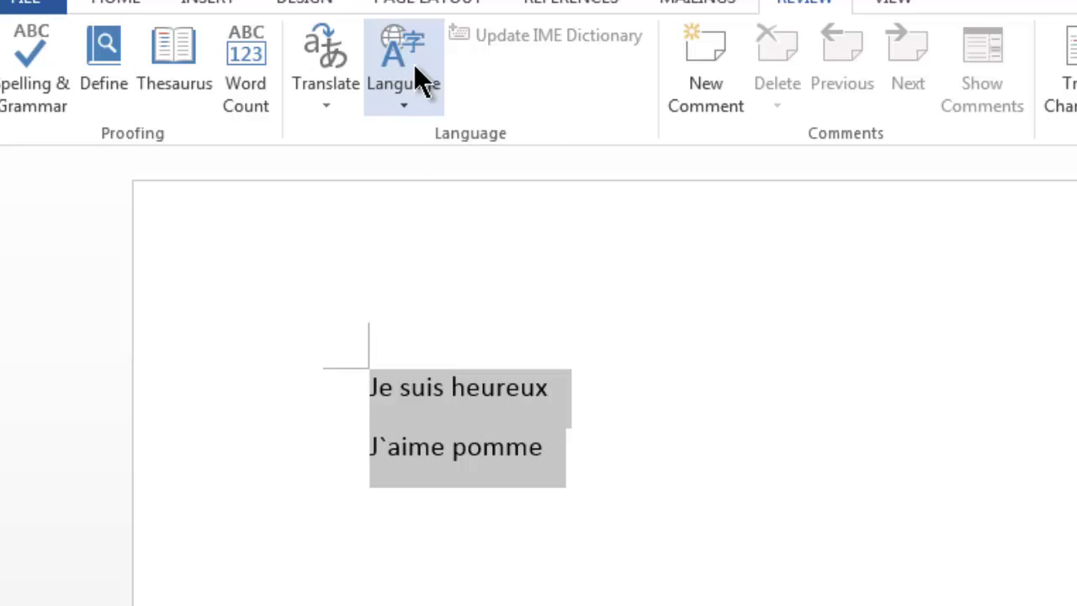
Set the proofing language of both lines to English (Canada).
click(415, 67)
click(461, 137)
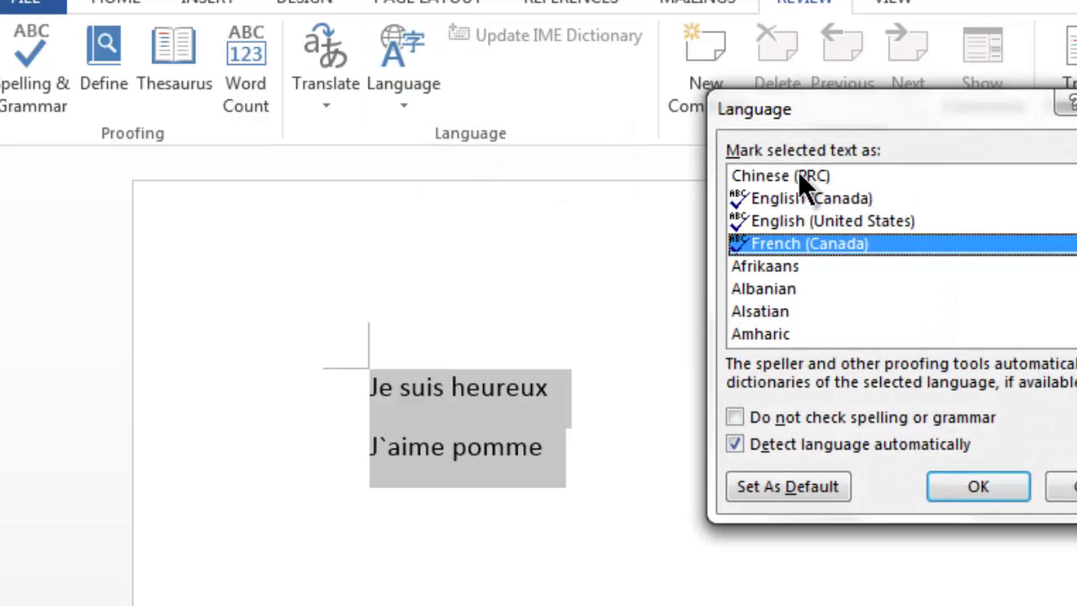
click(799, 179)
click(816, 200)
click(993, 486)
Select and delete all the text, leaving the document empty.
click(288, 277)
key(ctrl+a)
key(Delete)
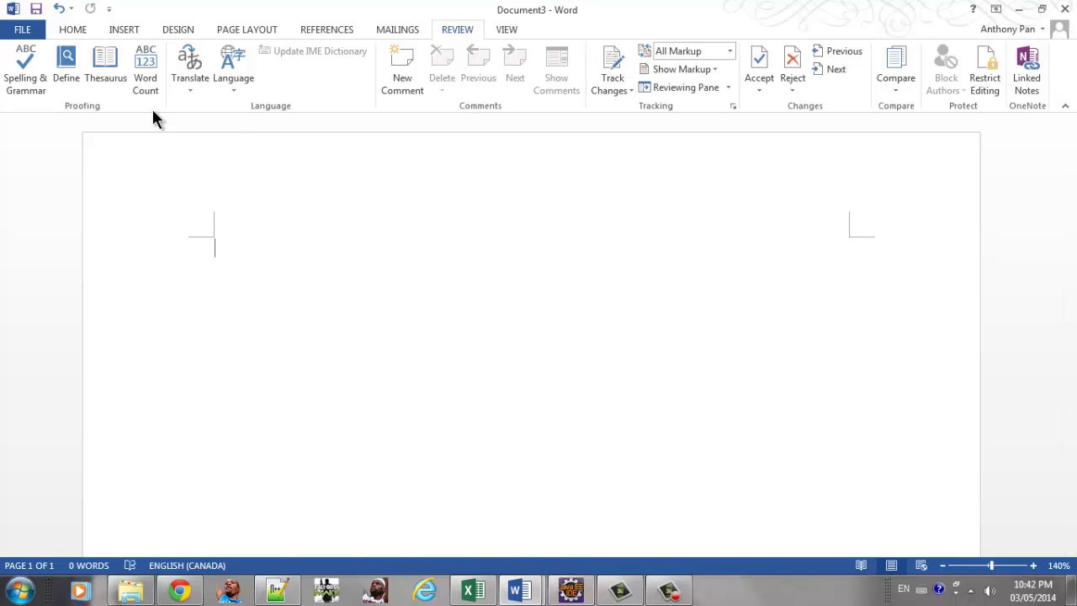
Open the Writing Style grammar settings from Word Options > Proofing.
click(25, 30)
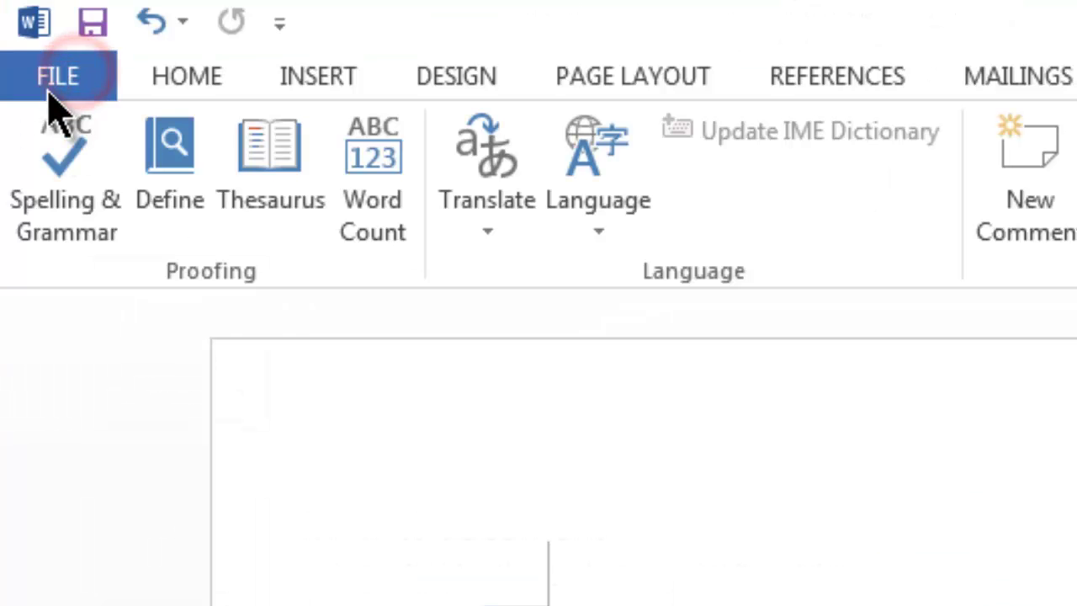
click(191, 529)
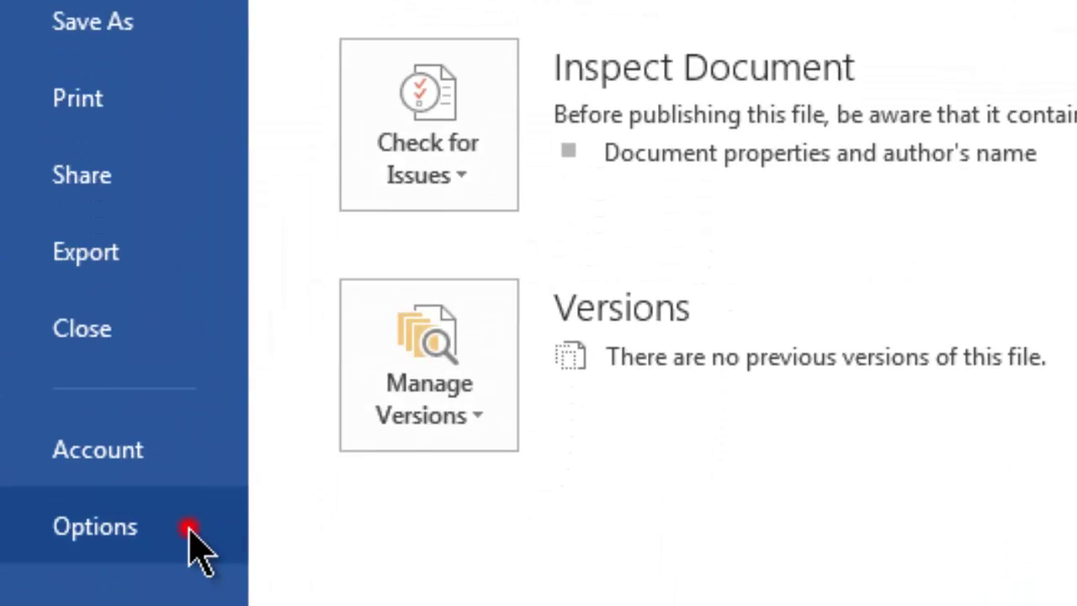
click(291, 93)
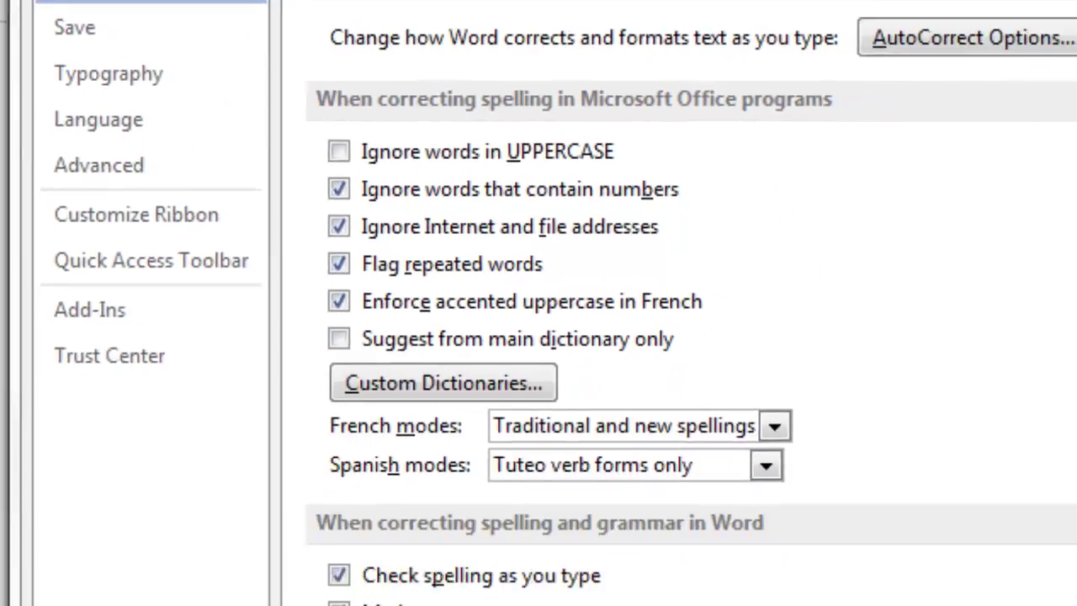
click(588, 481)
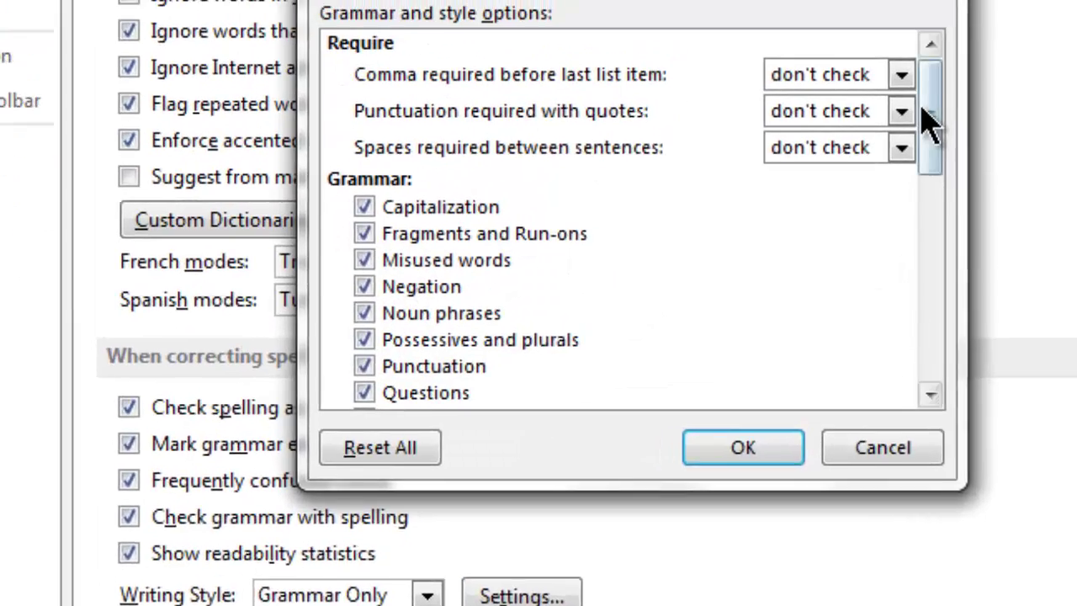
Scroll through the Grammar Only rules in the Grammar Settings dialog.
drag(921, 109, 946, 264)
click(949, 154)
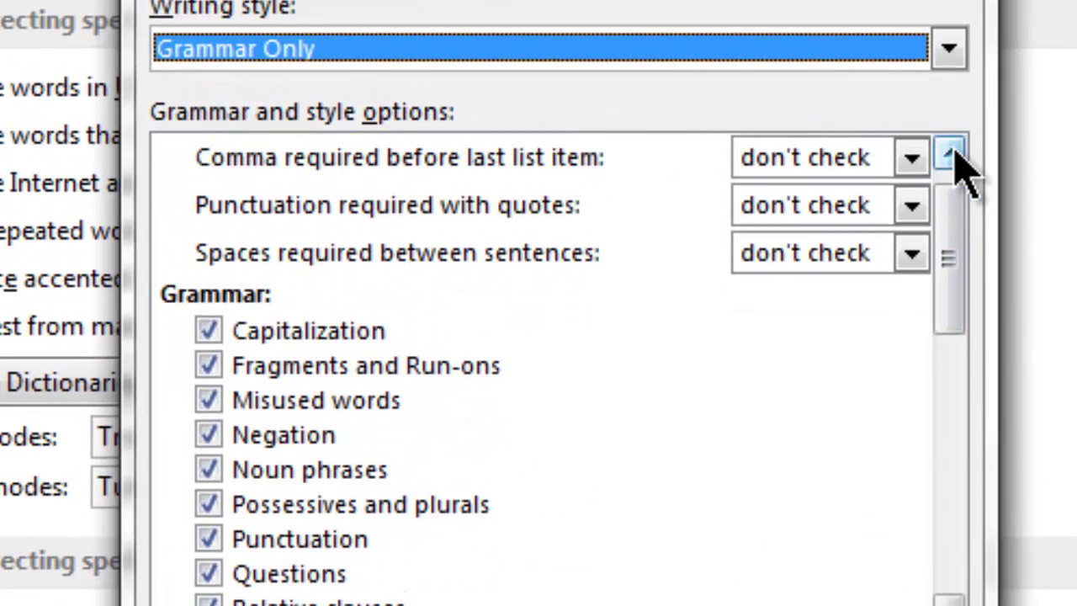
scroll(562, 368, down, 1)
scroll(562, 369, down, 1)
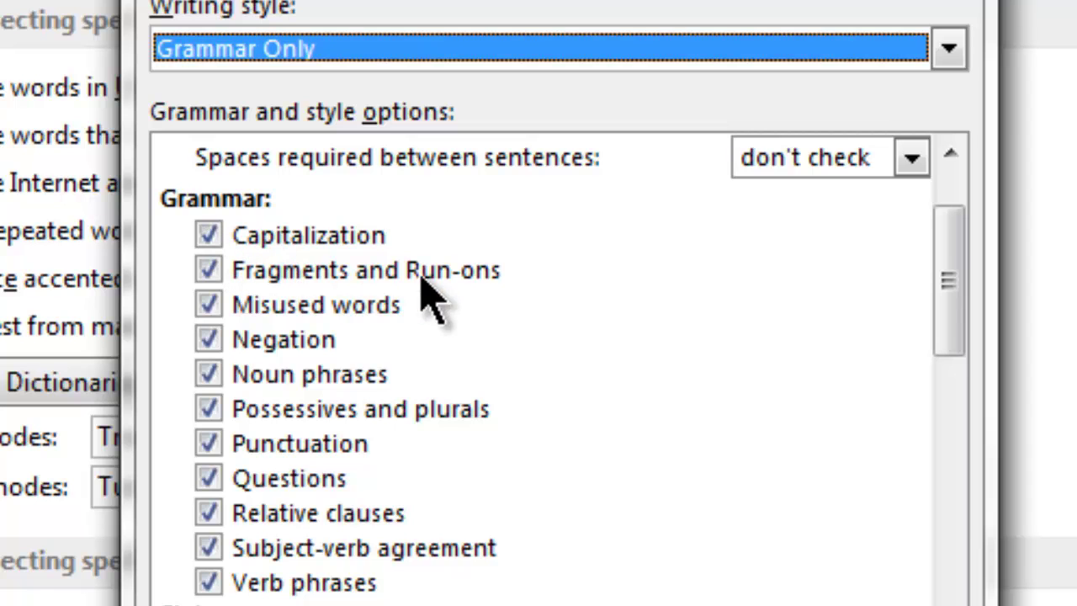
scroll(960, 598, down, 2)
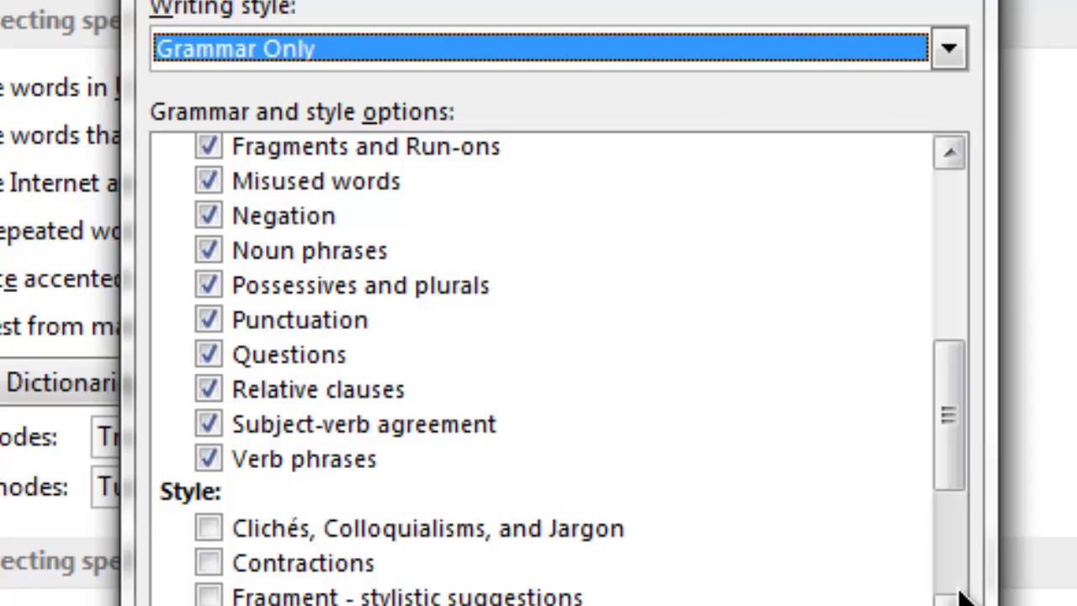
scroll(961, 593, down, 5)
drag(964, 505, 986, 421)
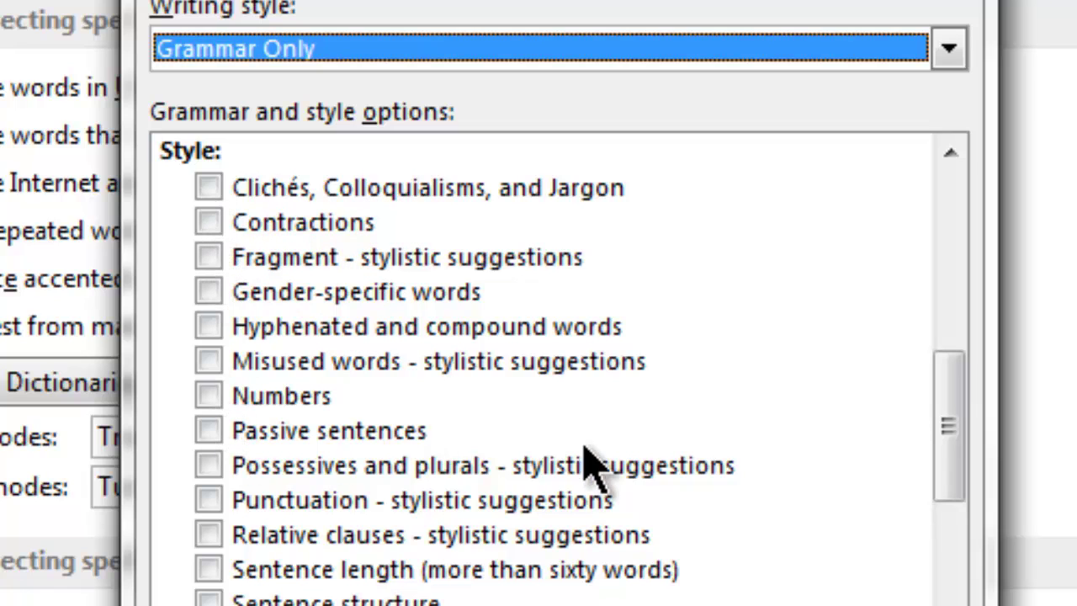
drag(934, 423, 956, 442)
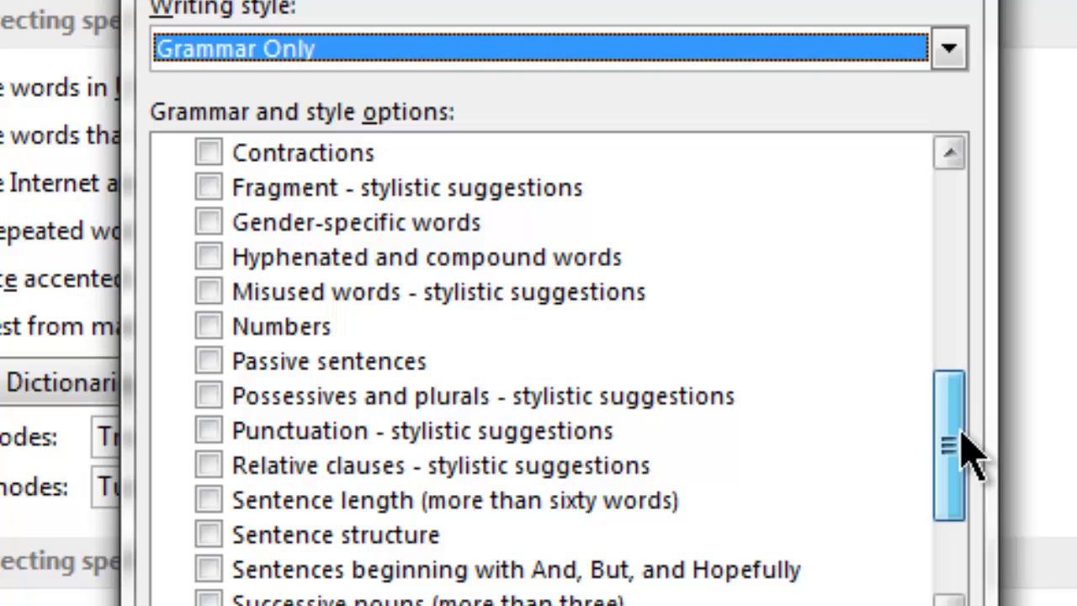
mouse_move(959, 446)
mouse_down()
mouse_move(974, 318)
mouse_move(962, 284)
mouse_up()
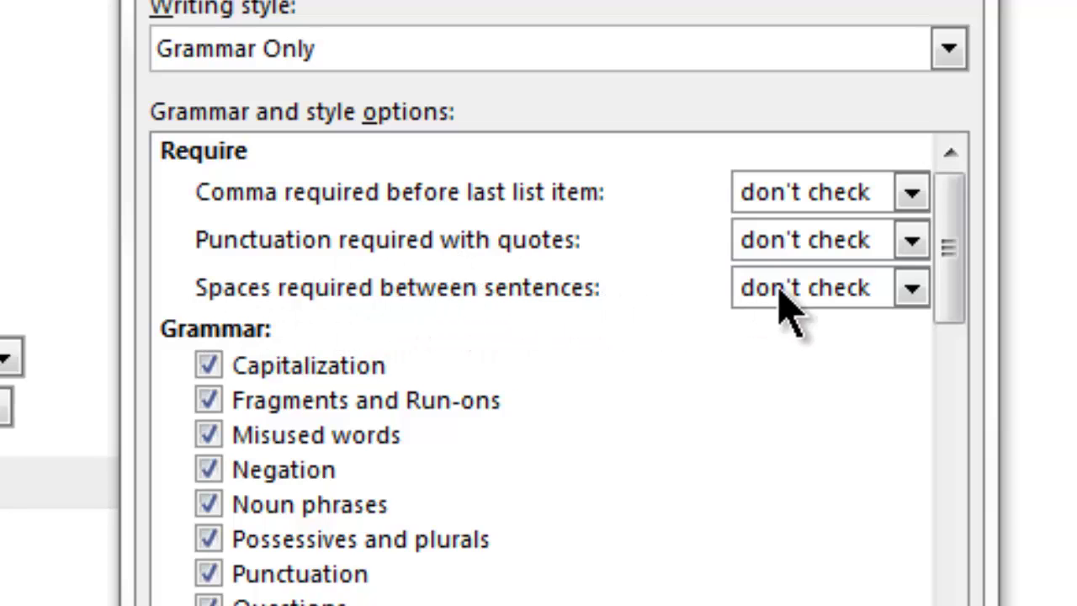
click(912, 288)
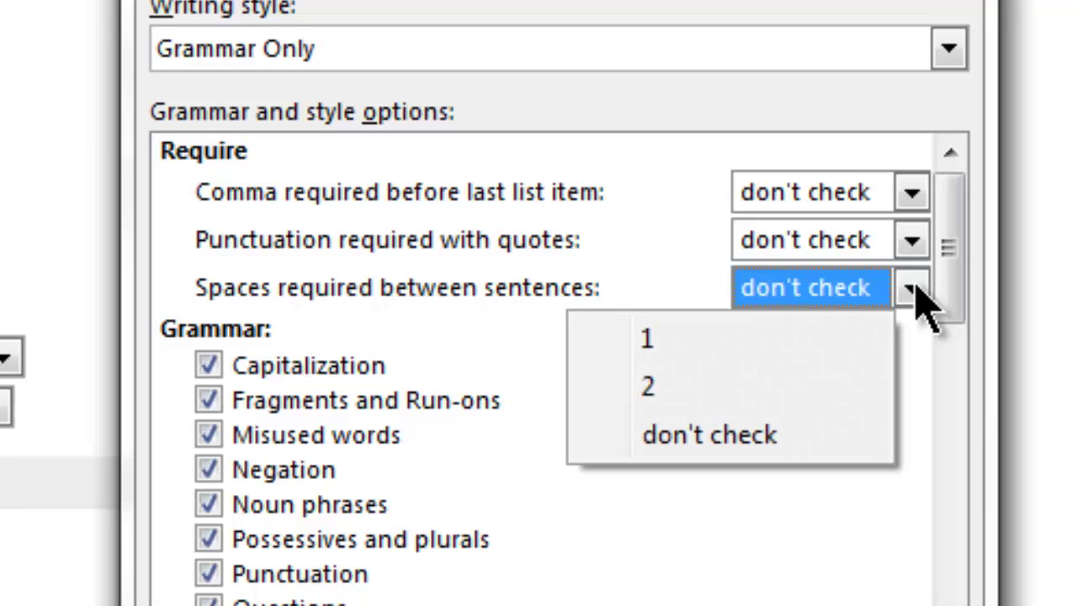
click(922, 290)
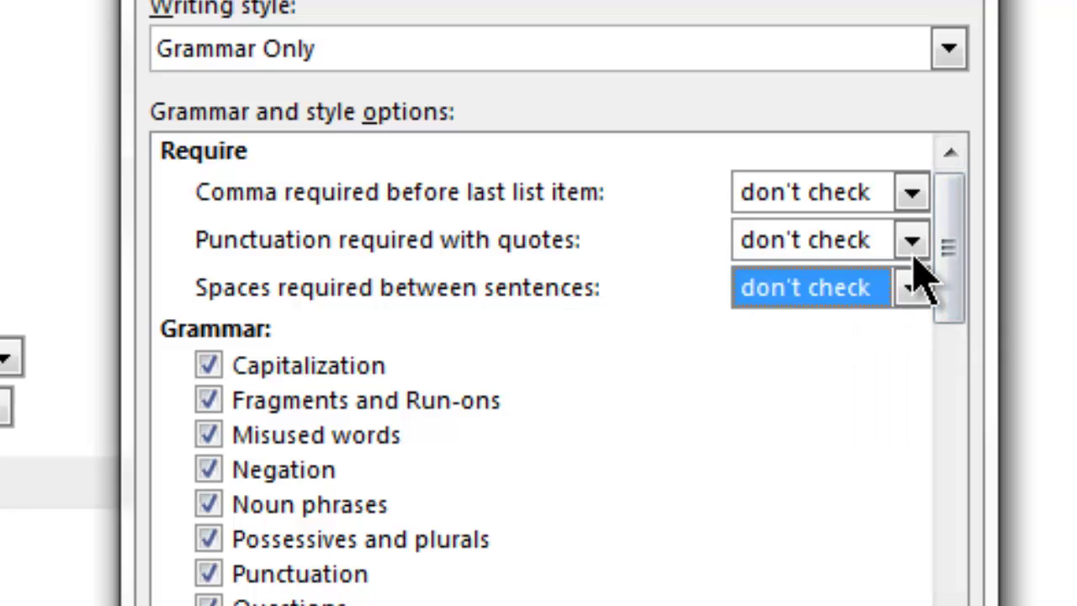
click(913, 245)
click(907, 192)
click(913, 194)
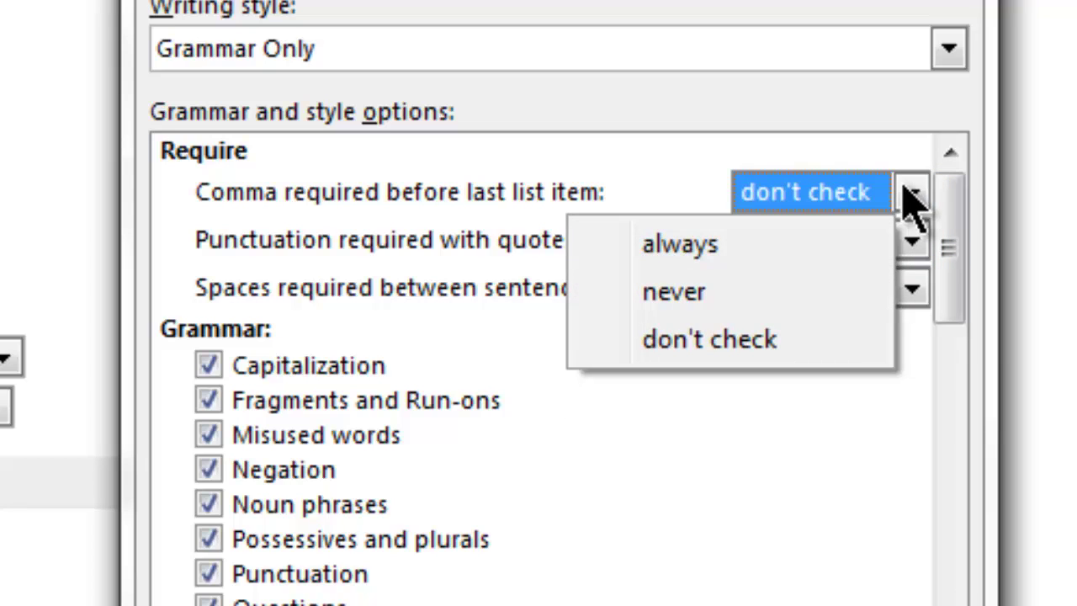
click(913, 194)
click(912, 242)
click(830, 313)
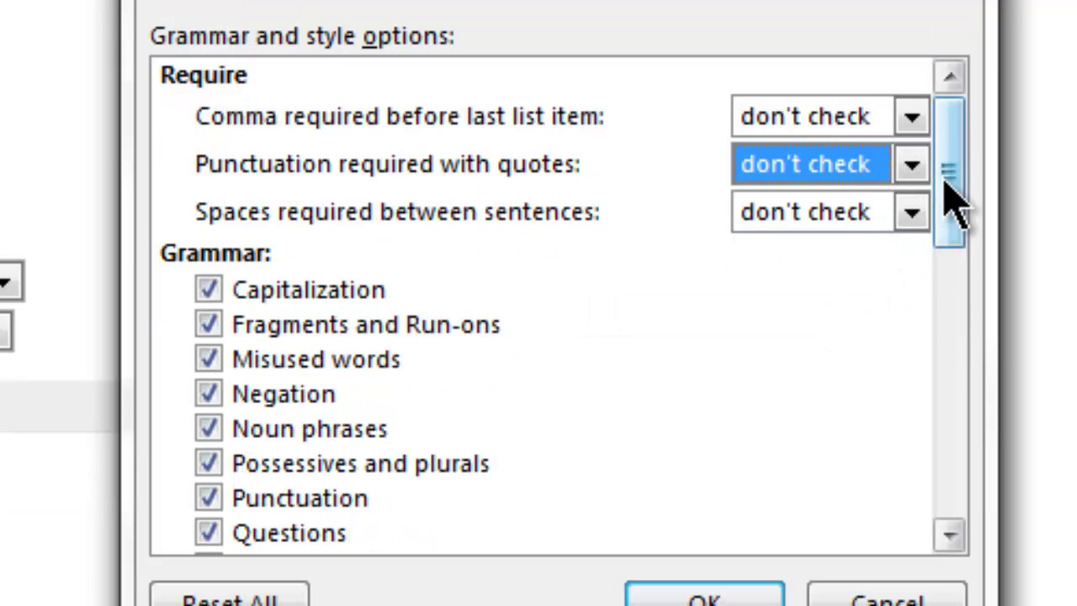
mouse_move(951, 202)
mouse_down()
mouse_move(949, 252)
mouse_move(951, 200)
mouse_up()
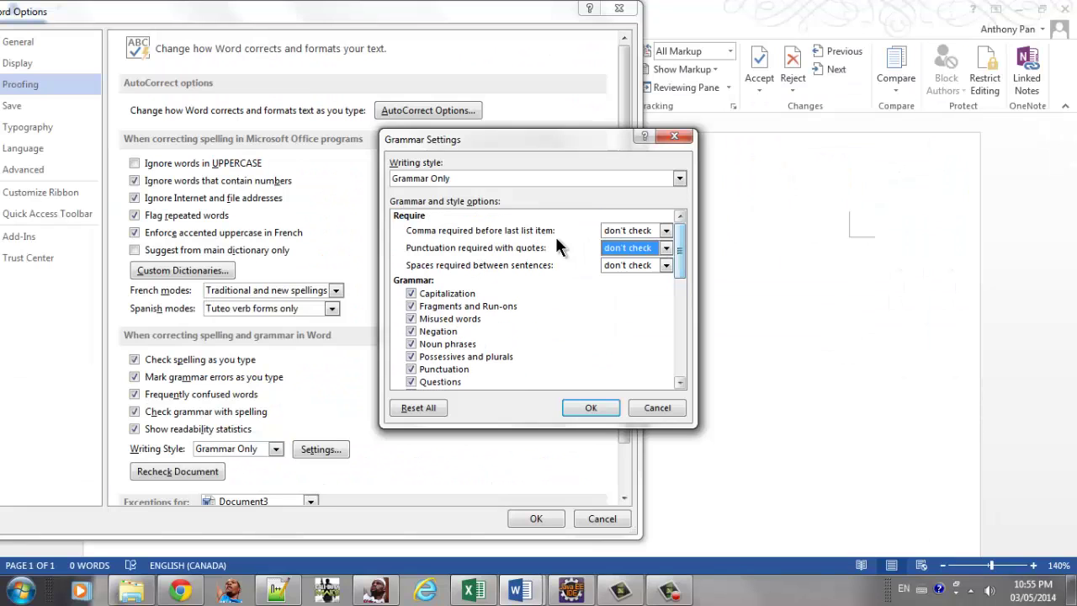
key(shift+Tab)
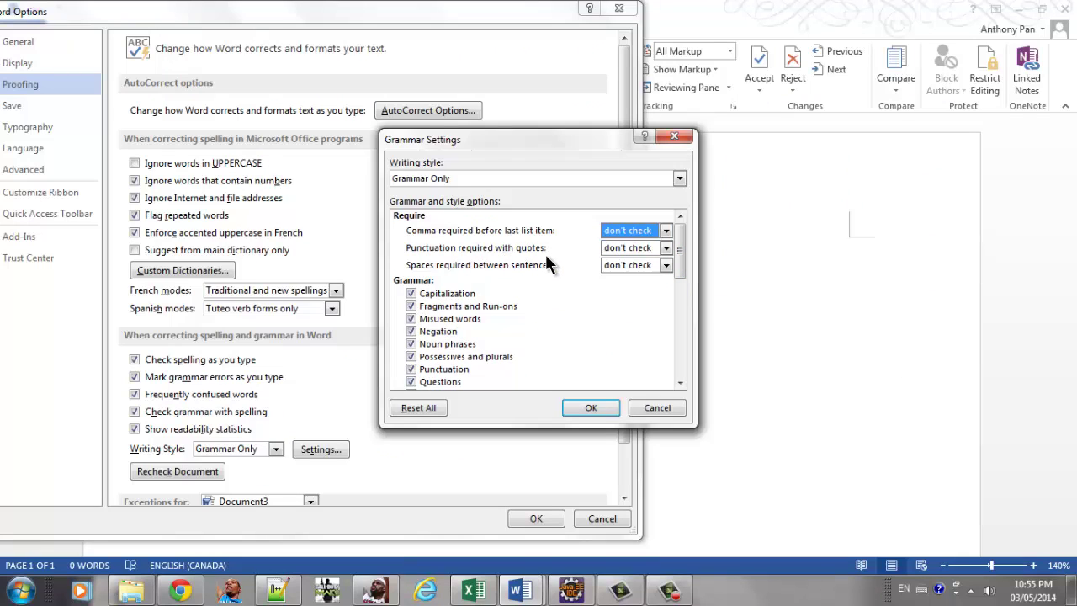